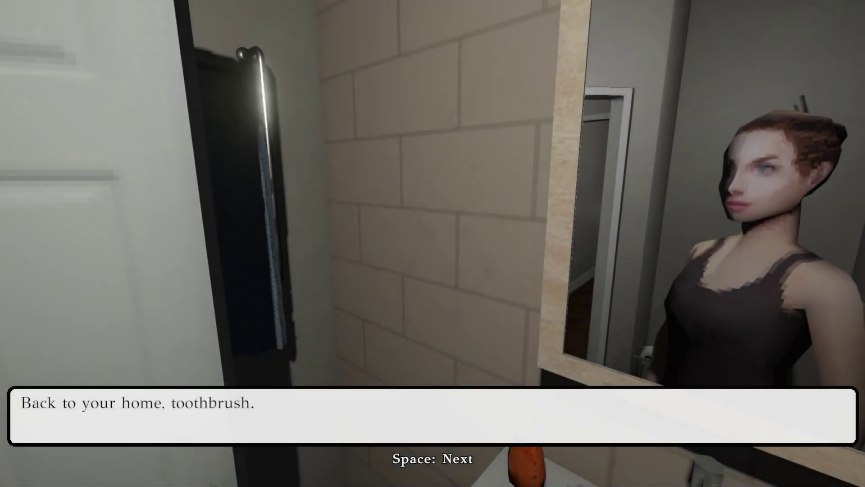
Dismiss the toothbrush line and put the toothbrush away in the bathroom cabinet.
key(space)
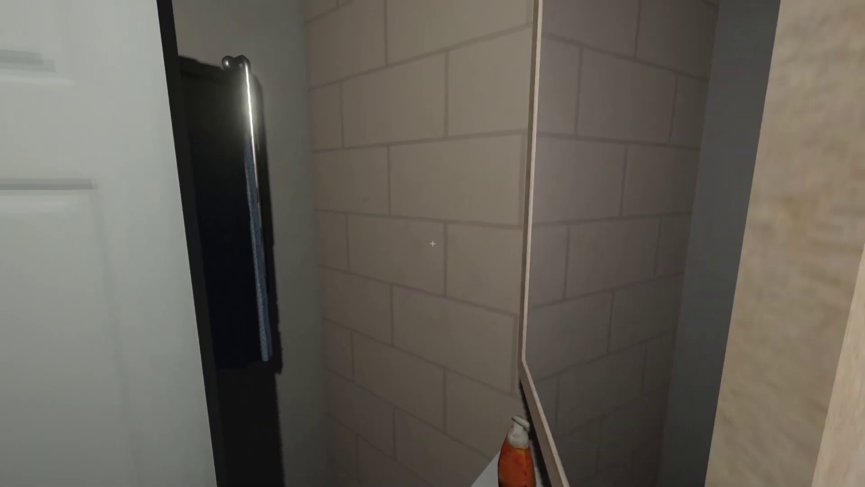
click(433, 244)
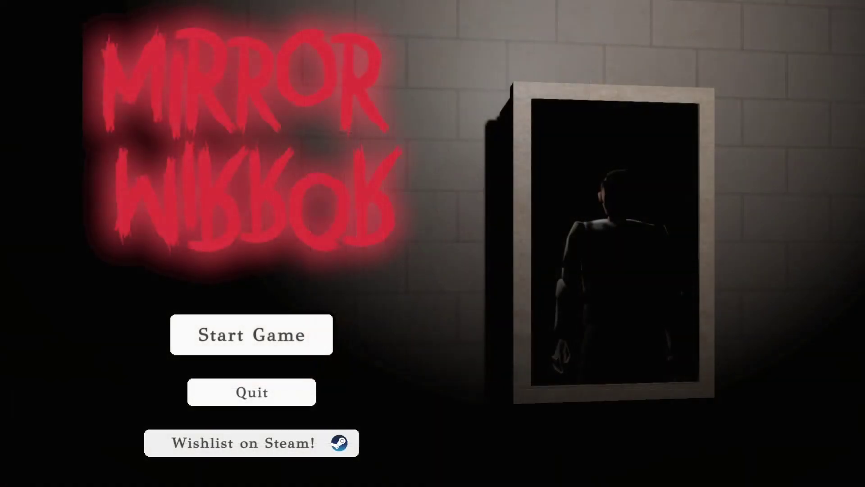
Start a new game from the main menu and wait for the living room intro.
click(274, 342)
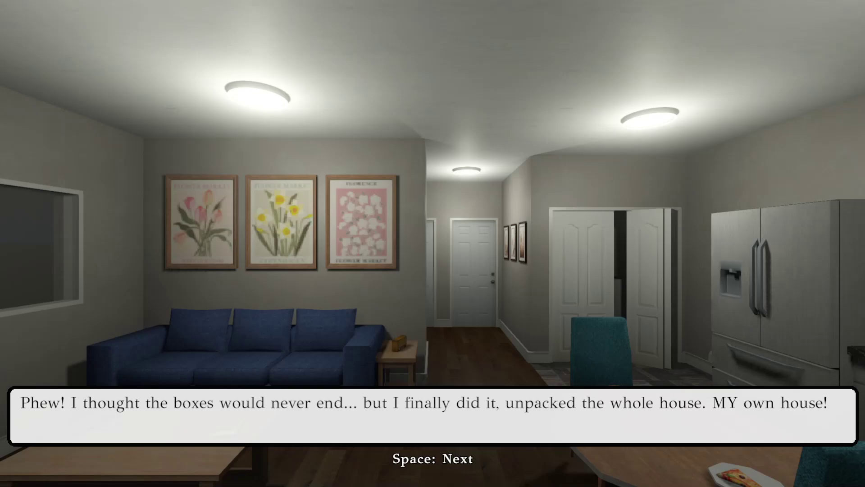
Advance Emily's unpacking monologue and close it to take control in the living room.
key(space)
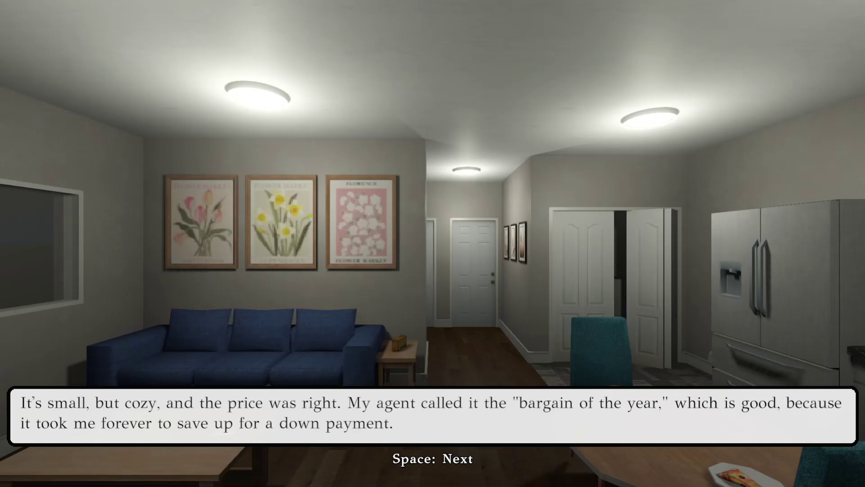
key(space)
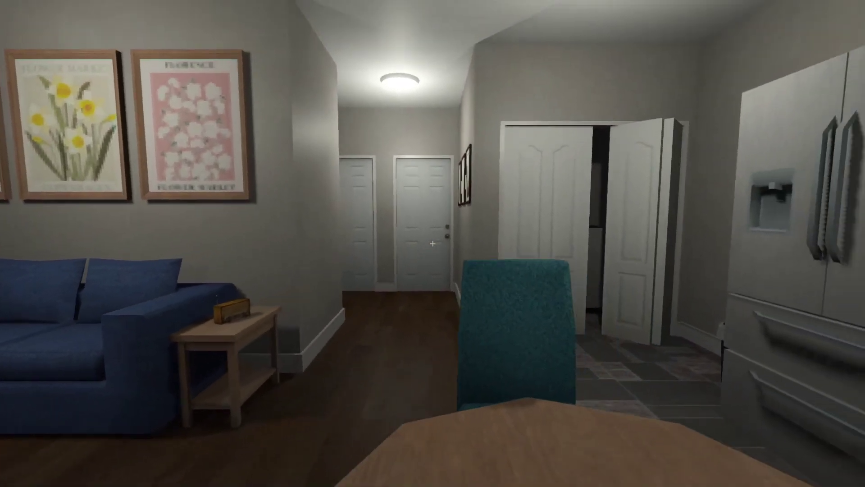
Get up and walk past the light switch and sofa to the kitchen table.
key(space)
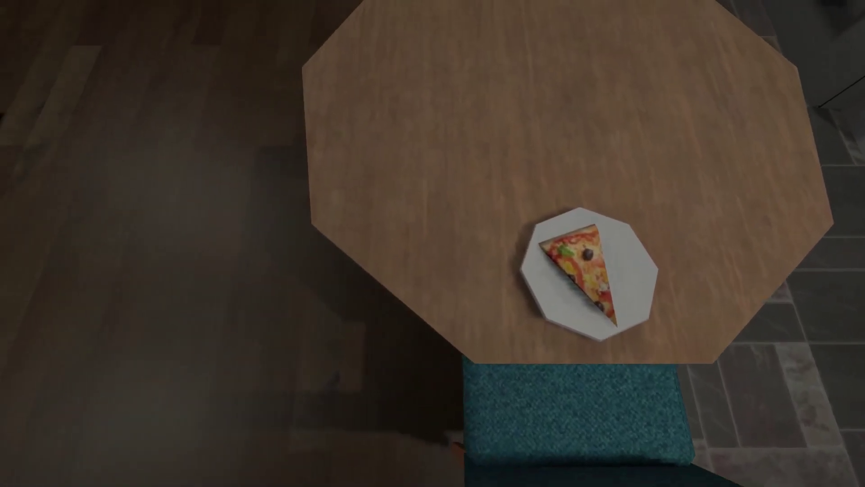
key(w)
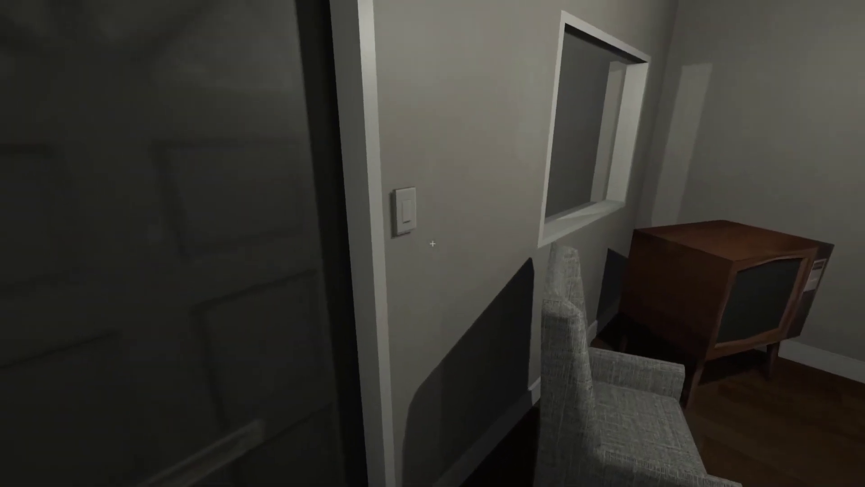
key(w)
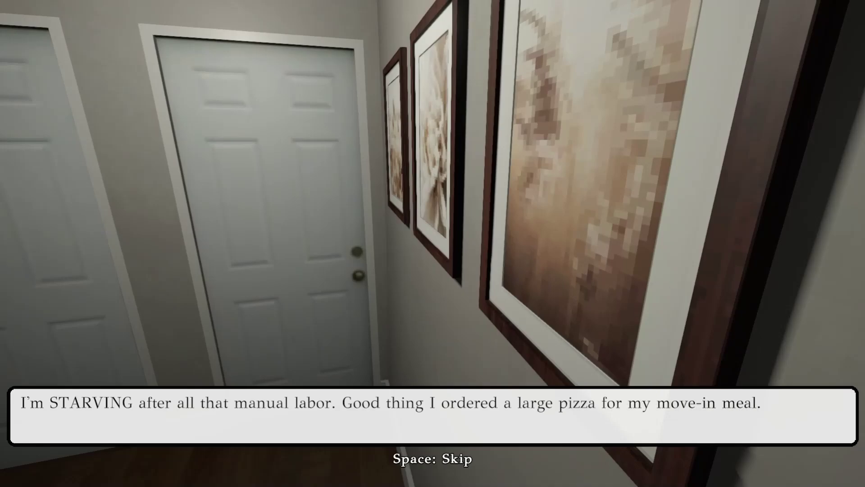
key(w)
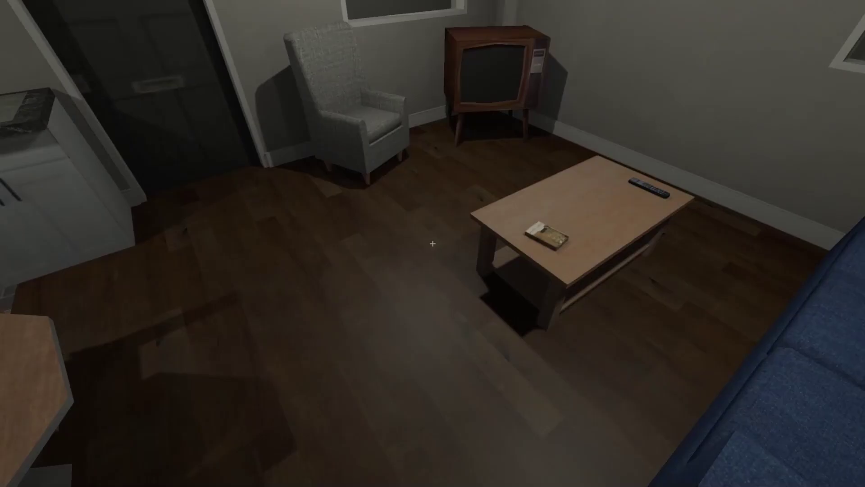
key(w)
Sit at the table to eat the pizza slice, stand up and head down the hallway.
click(432, 243)
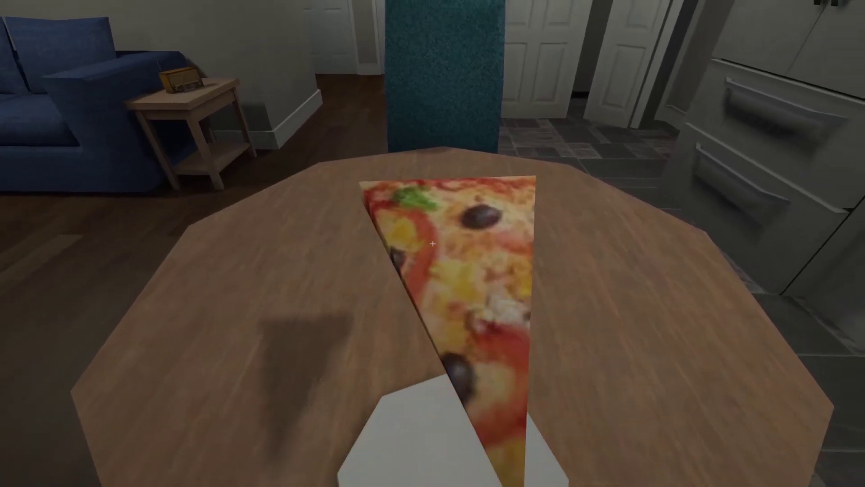
key(space)
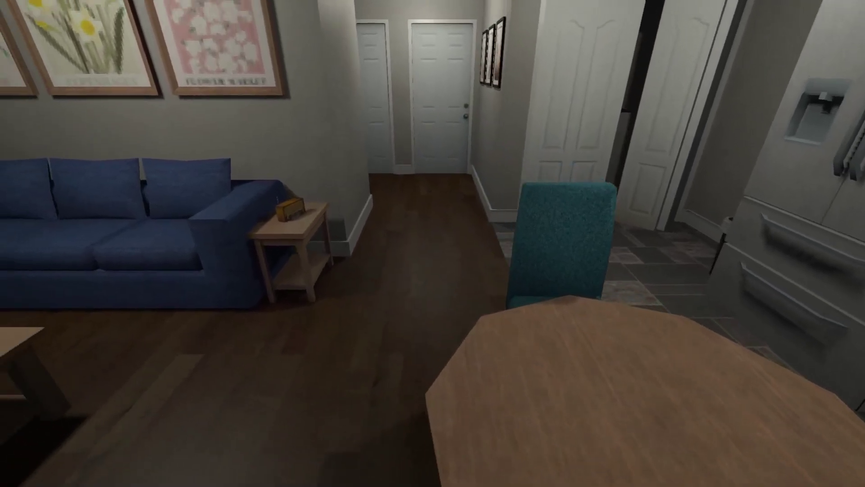
key(w)
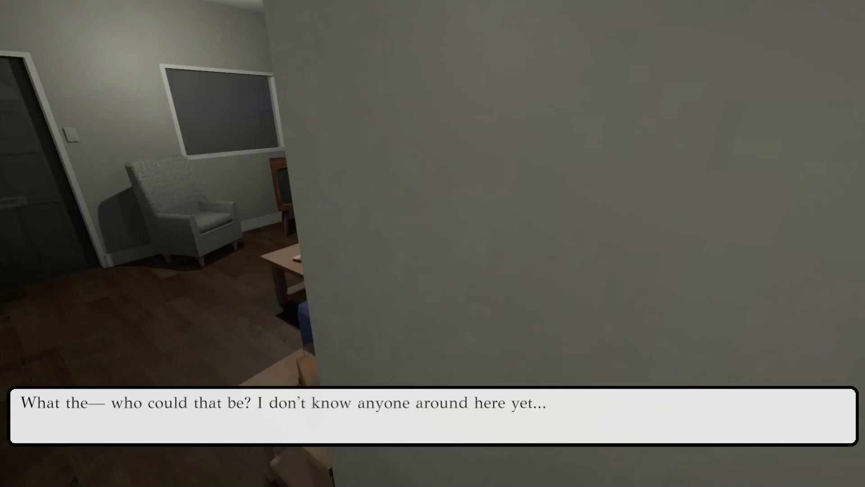
Close the dialogue, walk to the front door and open it to the nervous man.
key(space)
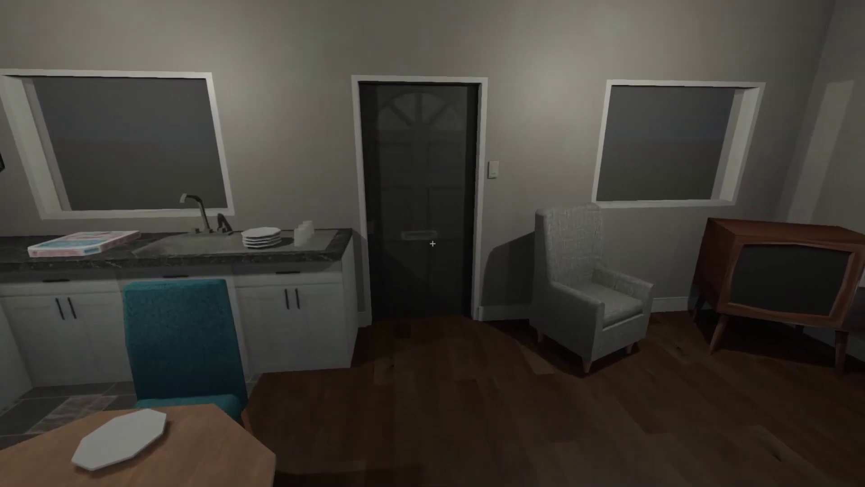
key(w)
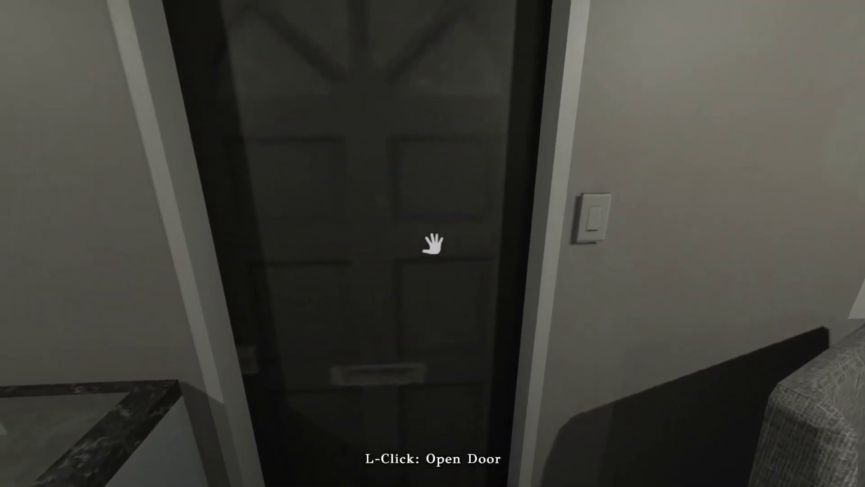
click(433, 243)
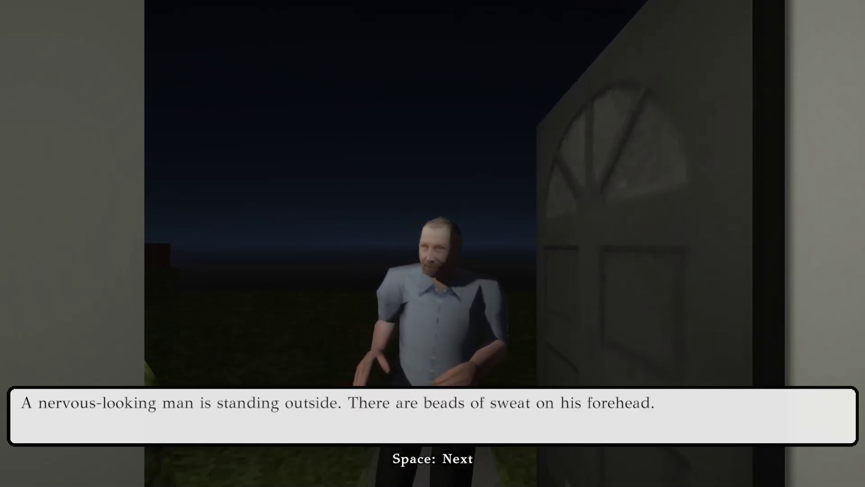
Advance through Charles's introduction and his question about Emily living alone.
key(space)
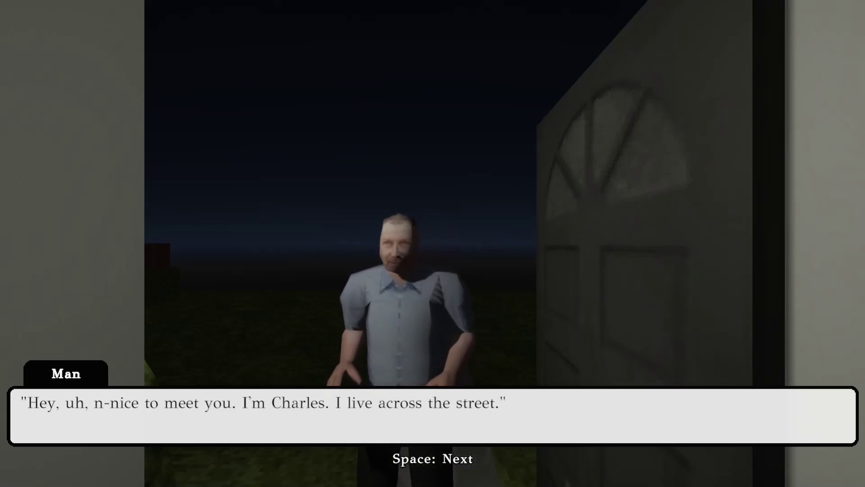
key(space)
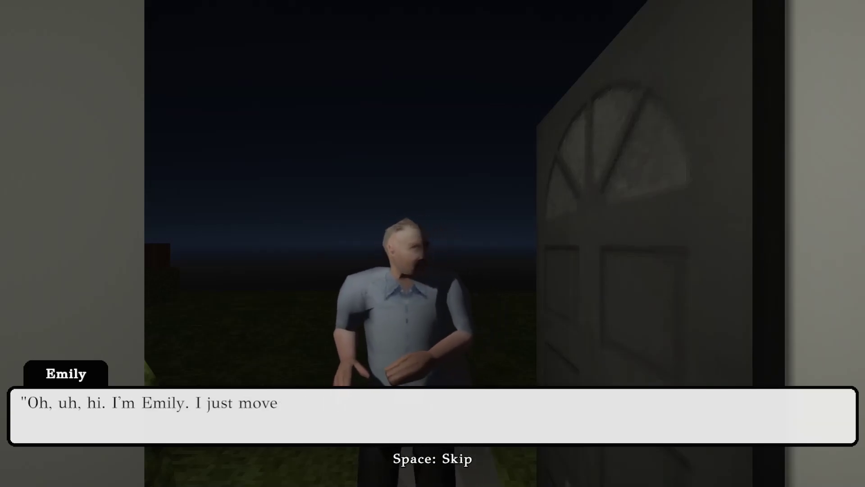
key(space)
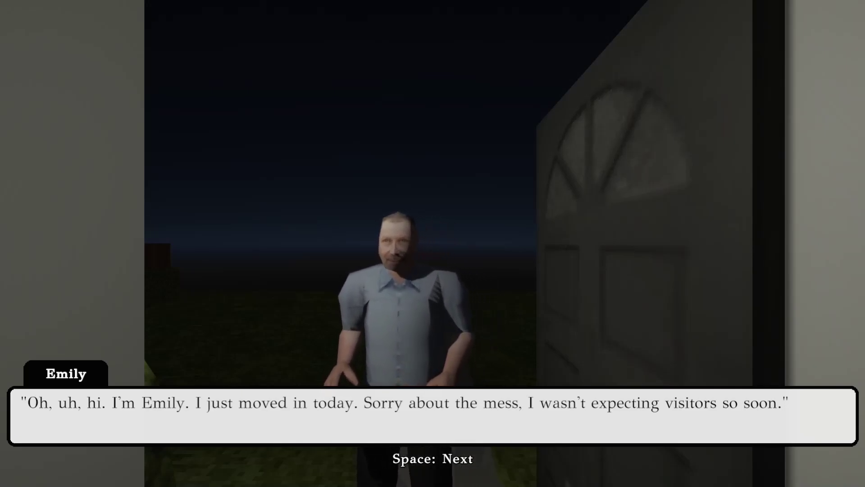
key(space)
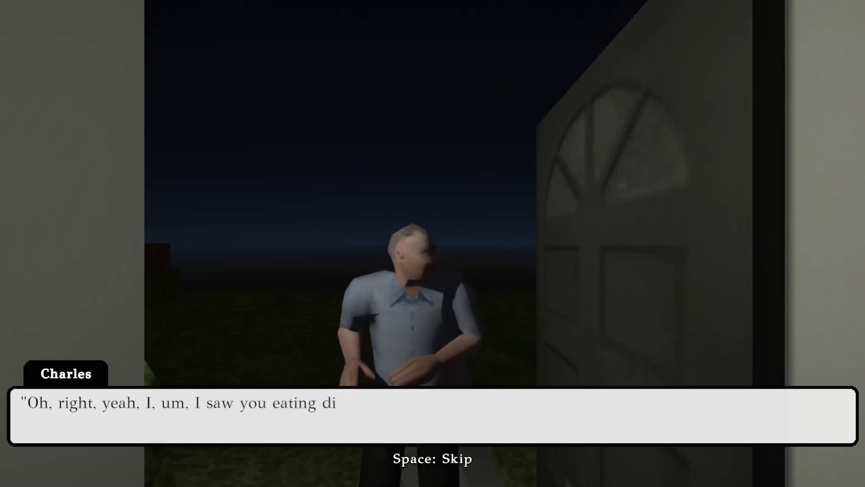
key(space)
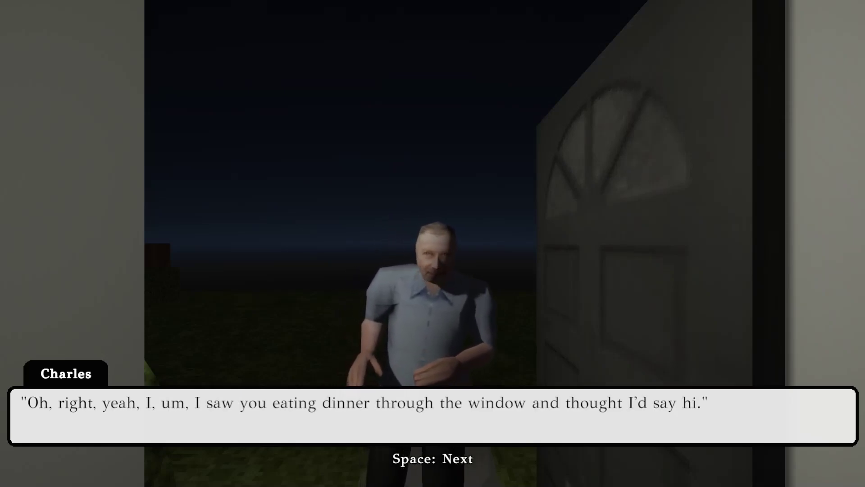
key(space)
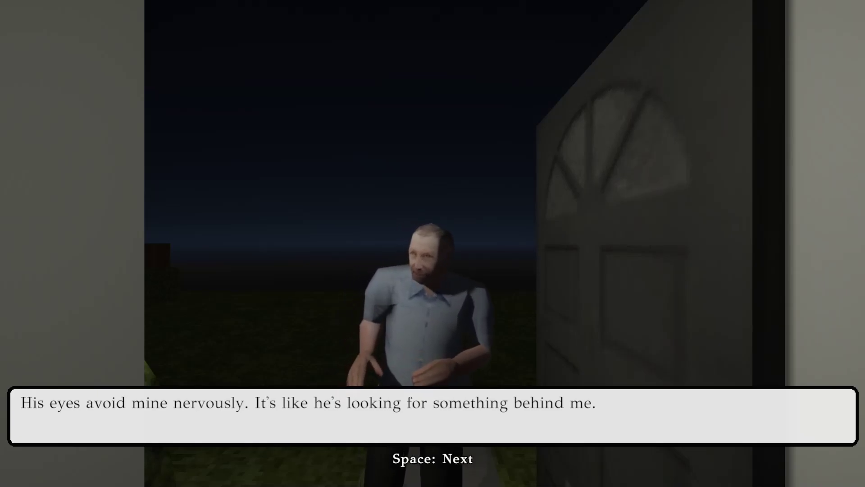
key(space)
key(space)
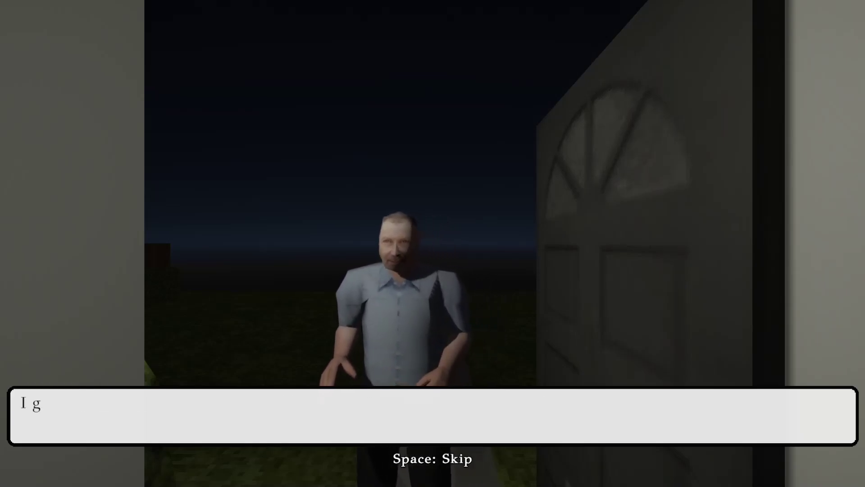
key(space)
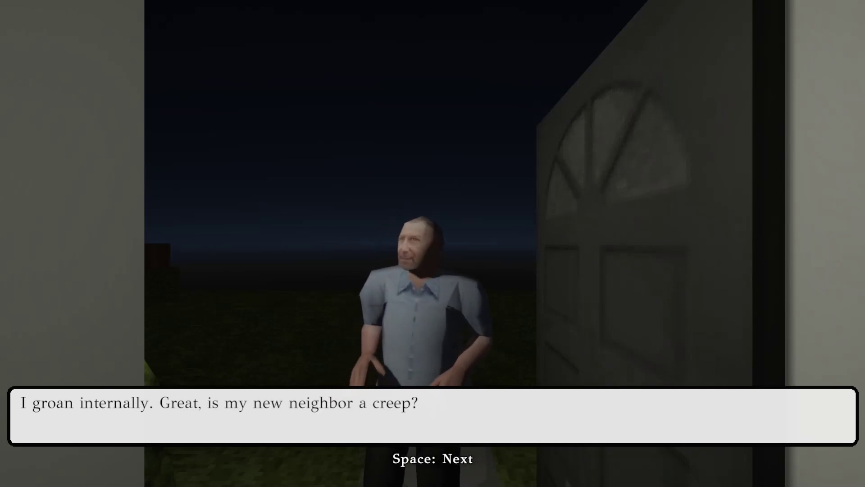
key(space)
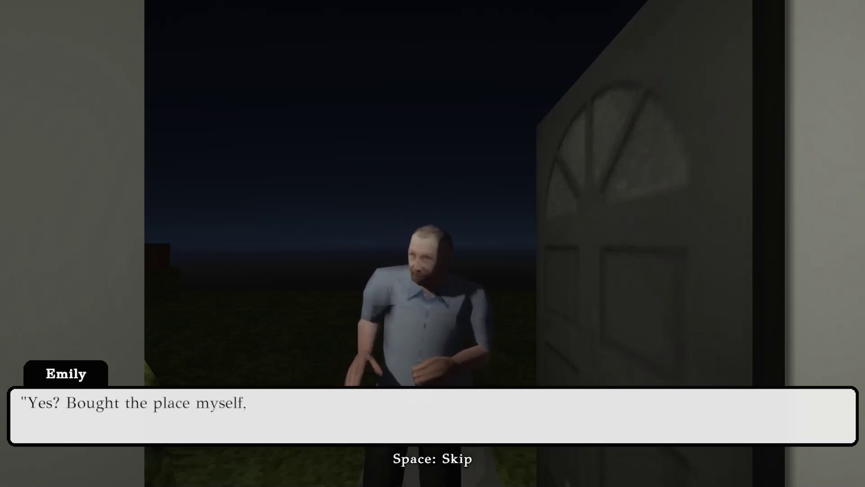
key(space)
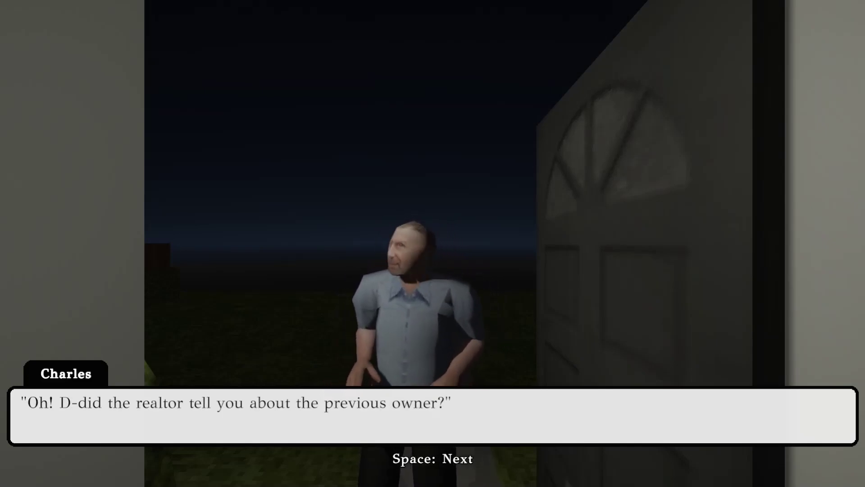
Finish Charles's parting lines and Emily's thoughts on curtains, then face the living room.
key(space)
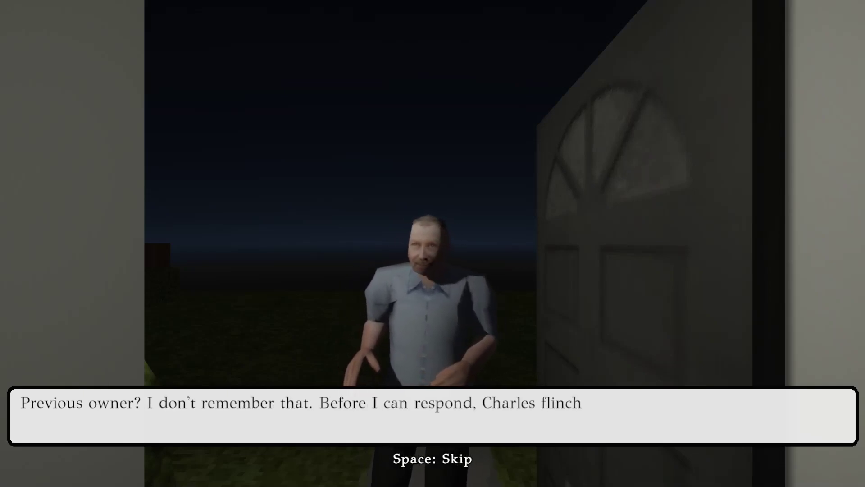
key(space)
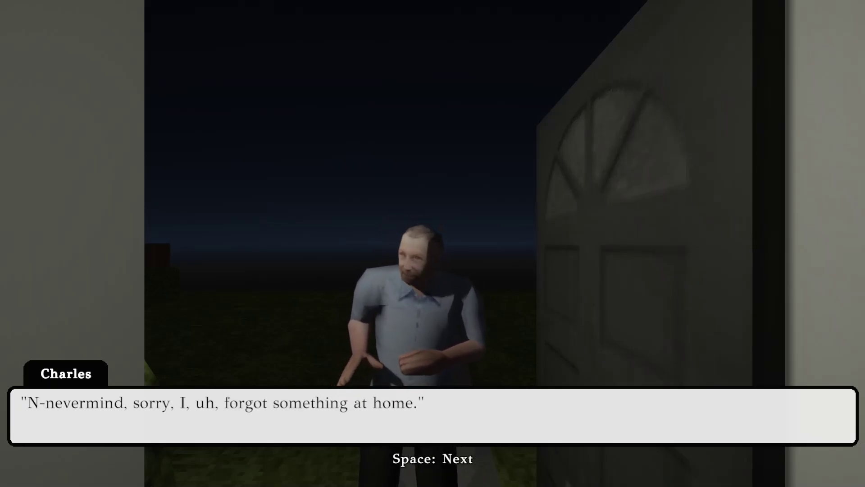
key(space)
key(w)
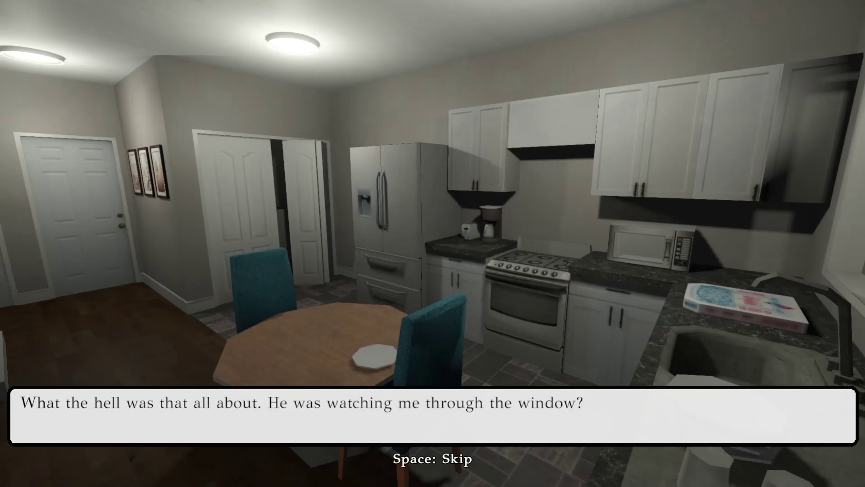
key(space)
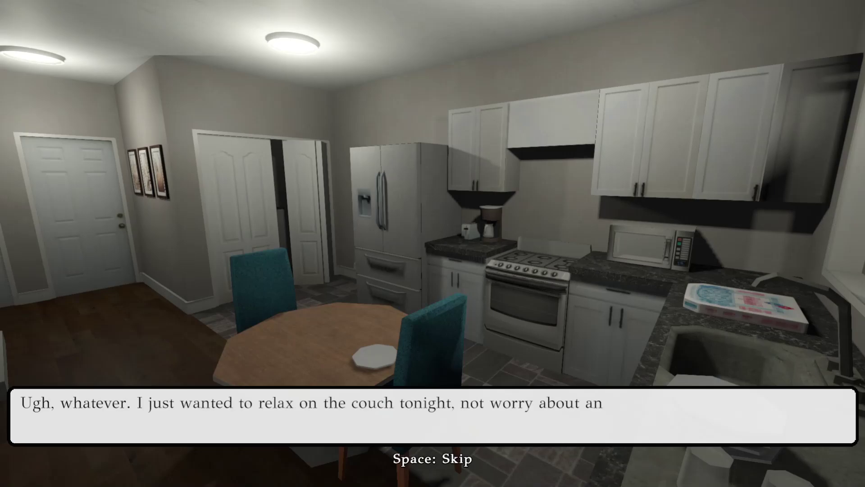
key(space)
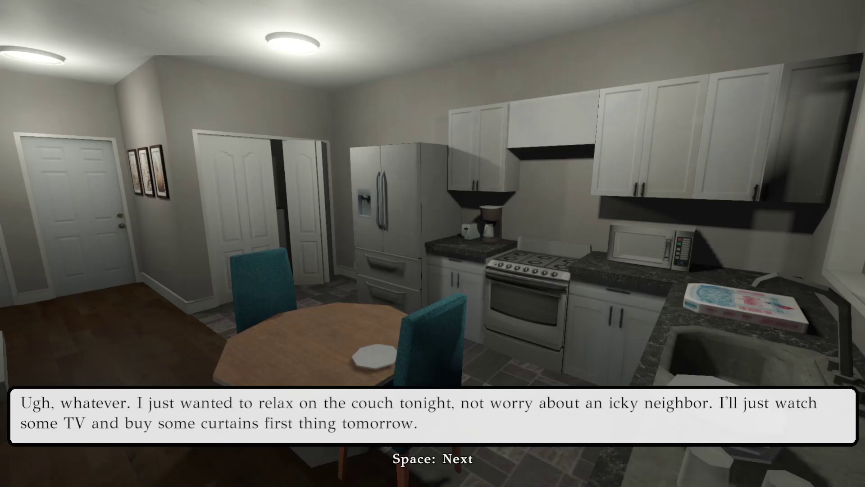
key(space)
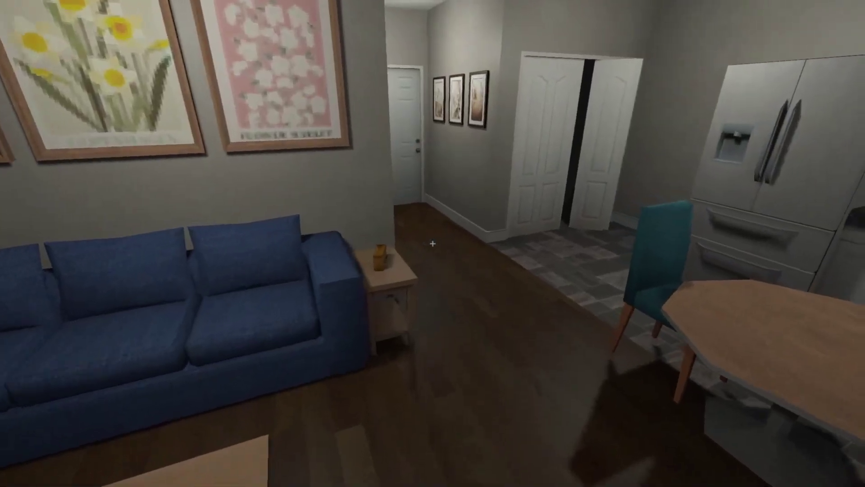
Walk the hallway through the office into the bathroom and look at the mirror and bathtub.
key(w)
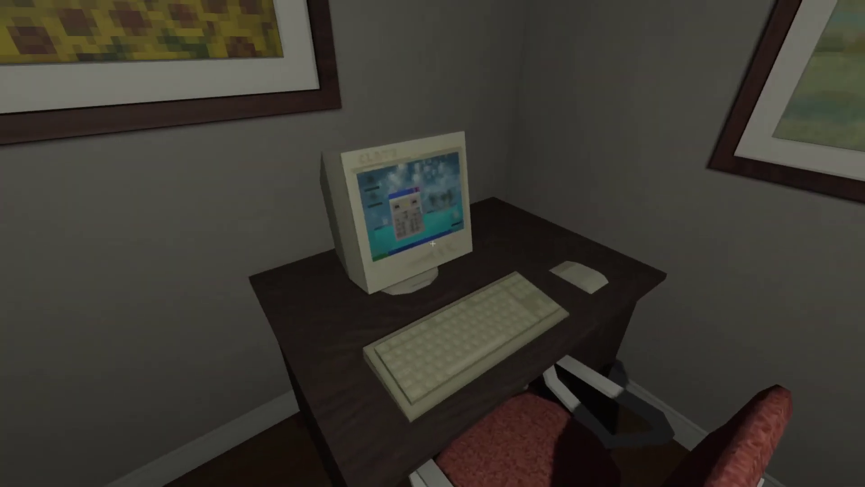
key(w)
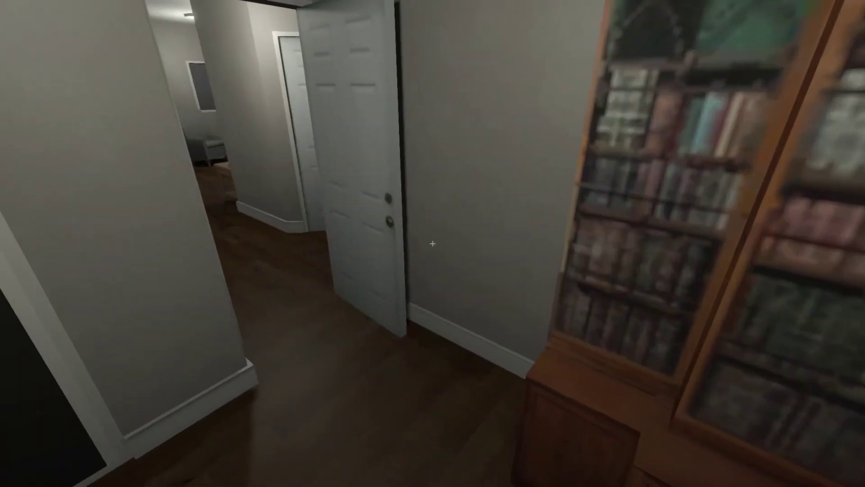
key(w)
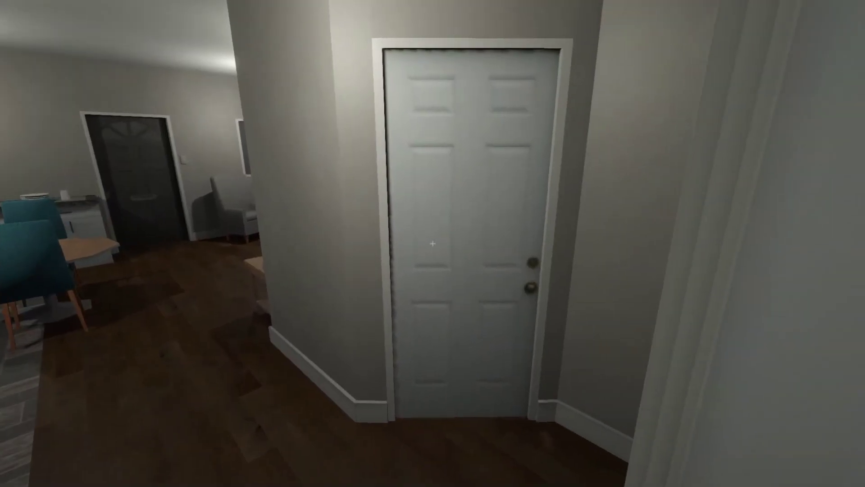
key(w)
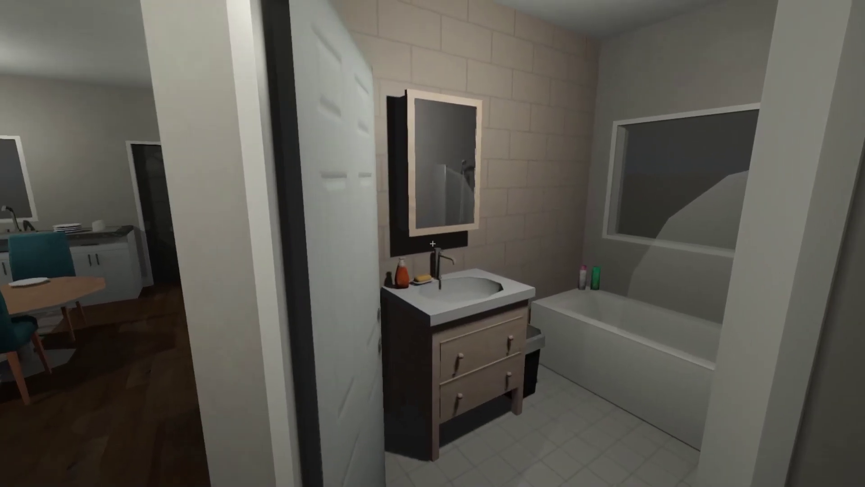
key(w)
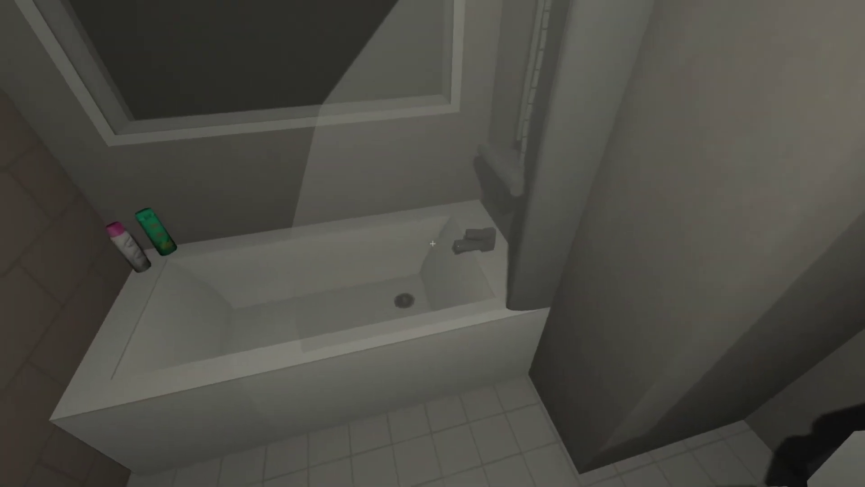
key(a)
key(d)
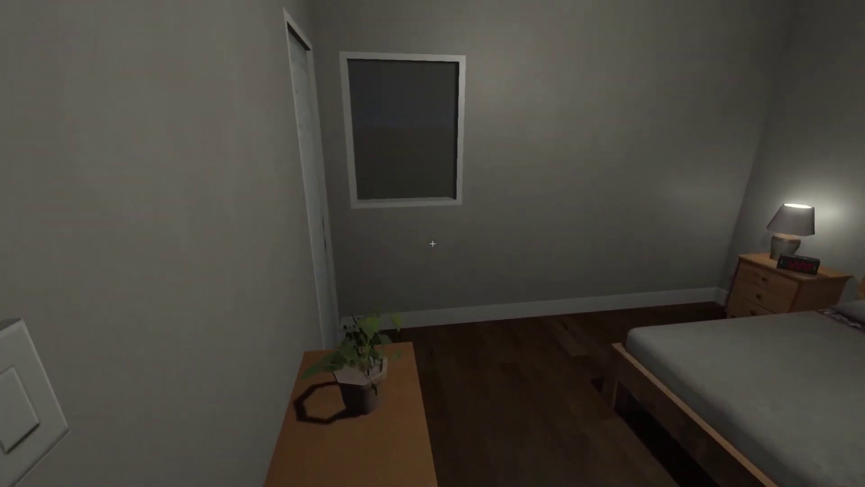
key(w)
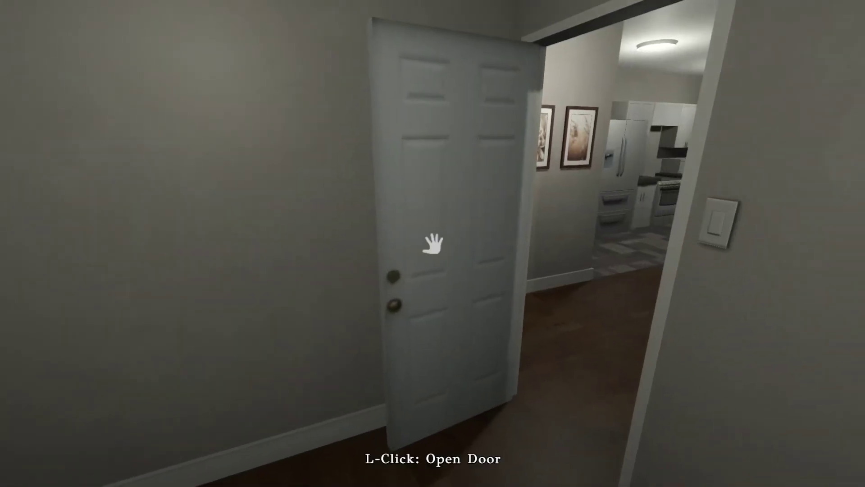
click(432, 244)
key(w)
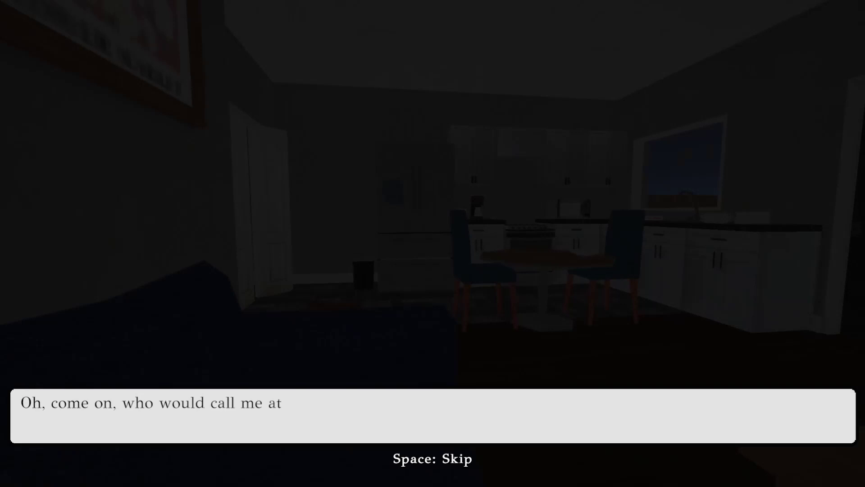
Dismiss the dialogue and walk down the hallway into the office up to the window.
key(space)
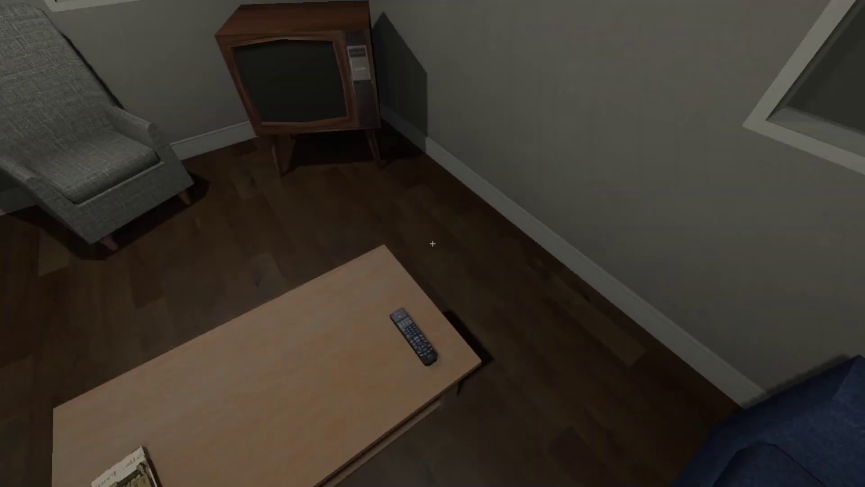
key(s)
key(w)
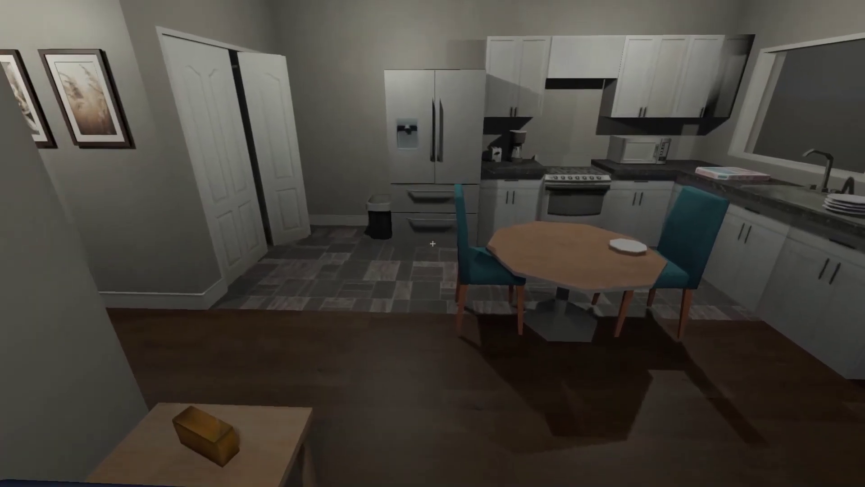
key(w)
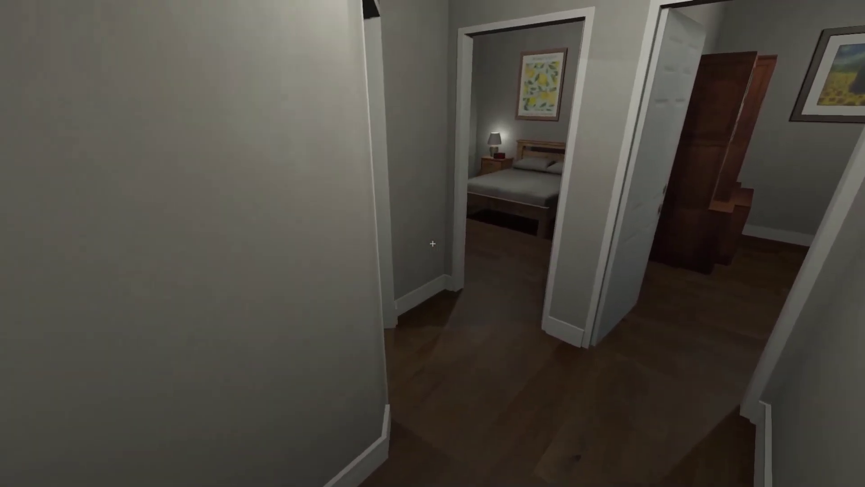
key(w)
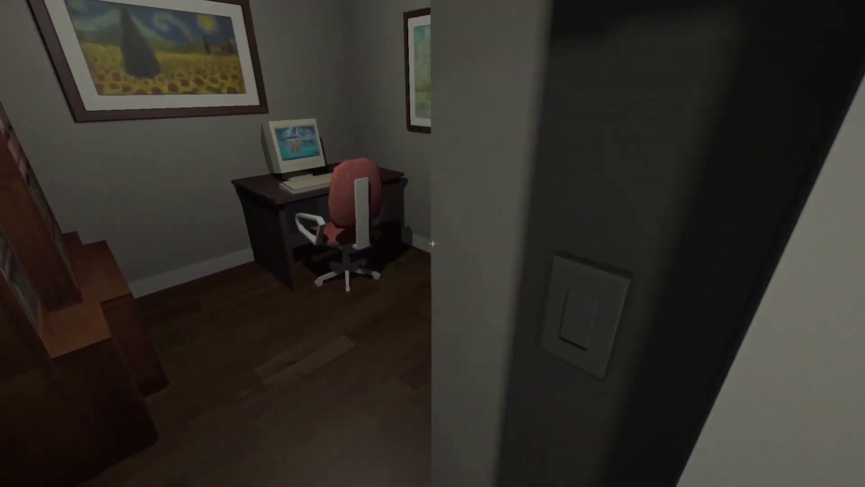
key(w)
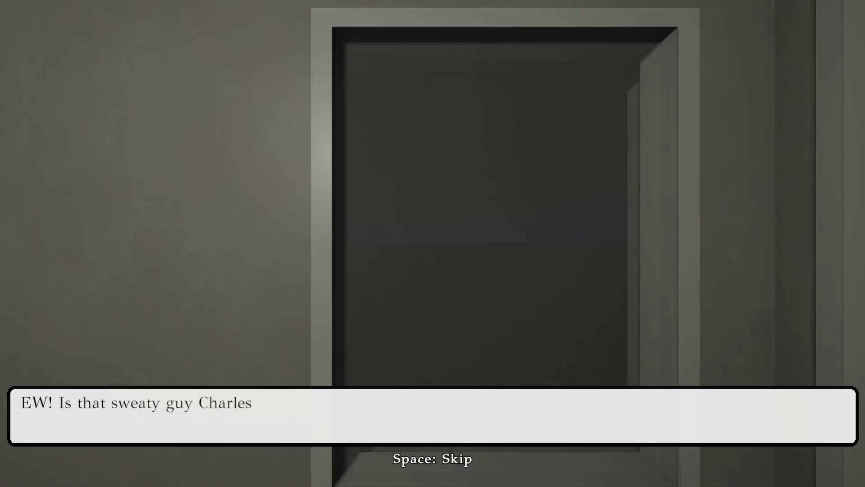
Advance Emily's reaction lines to Charles peering through the office window.
key(space)
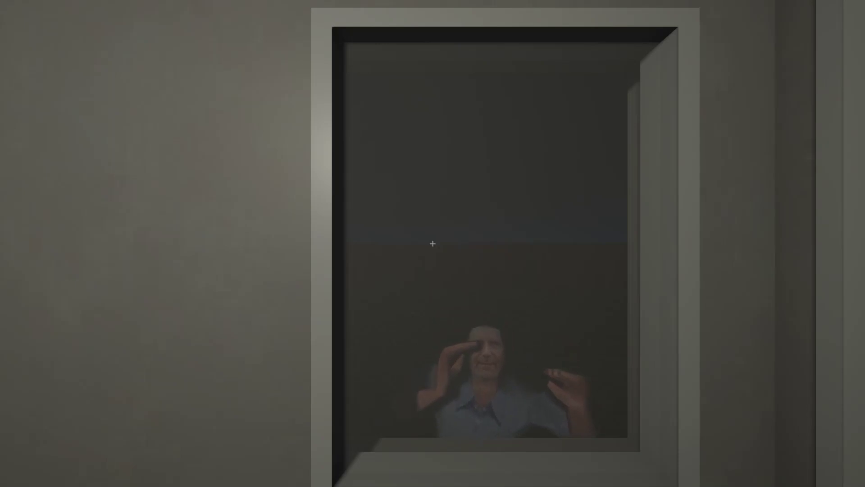
key(space)
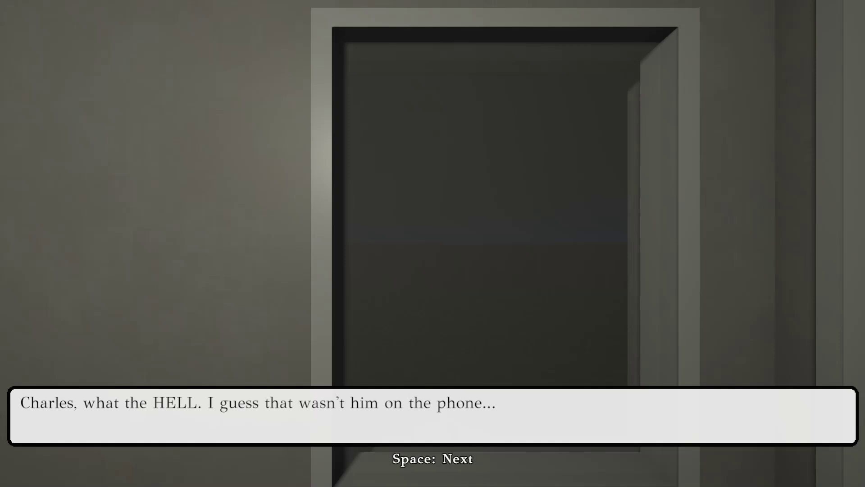
key(space)
key(space)
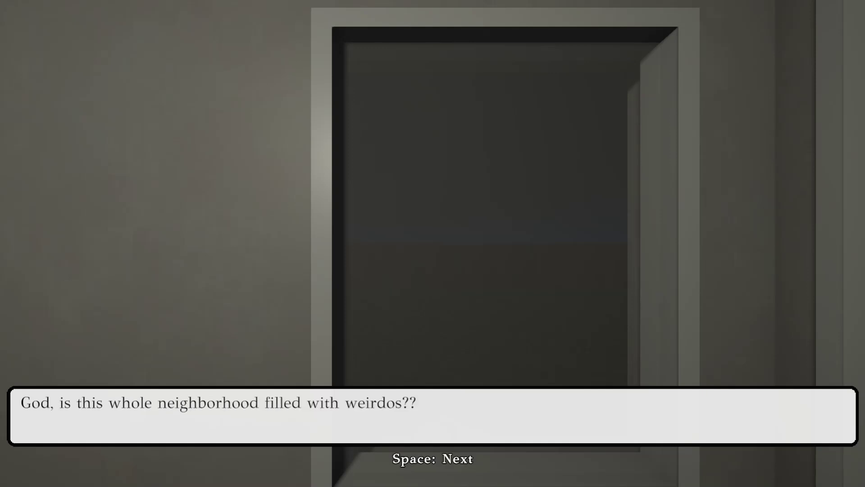
key(space)
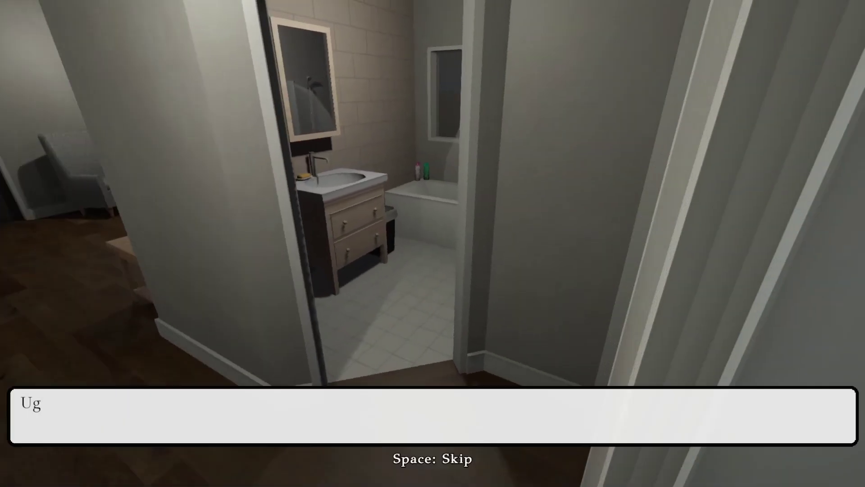
Close Emily's tired remark and walk into the bathroom up to the sink mirror.
key(space)
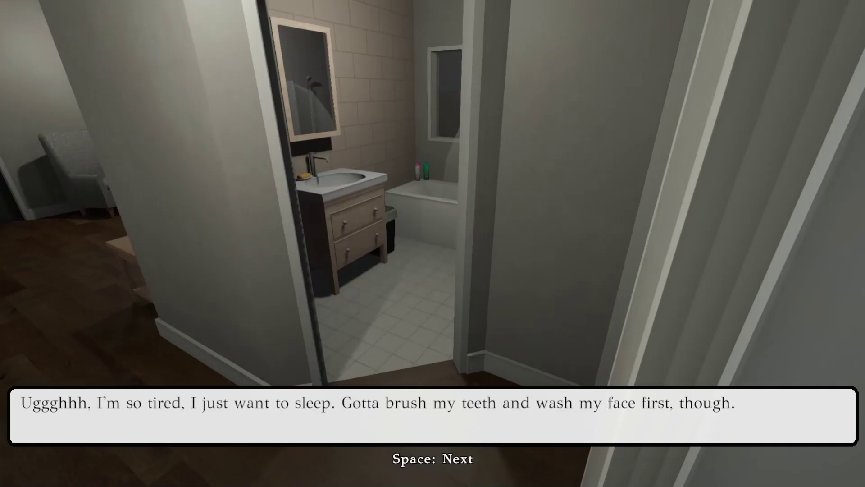
key(space)
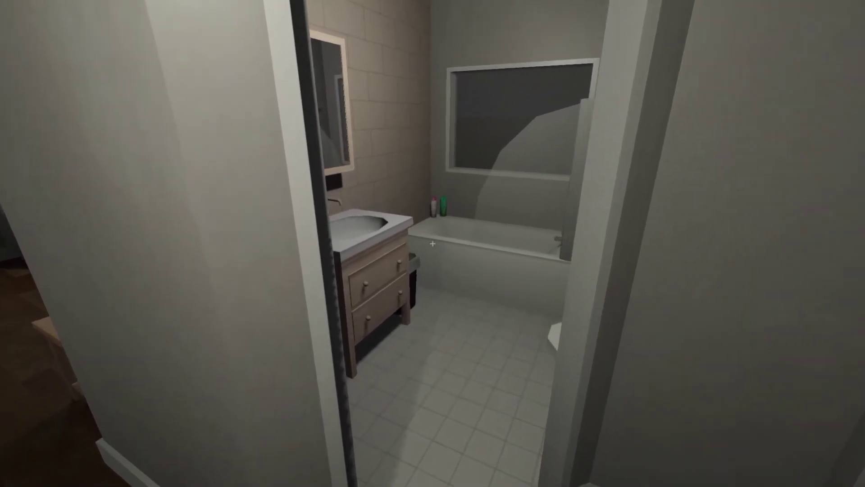
key(w)
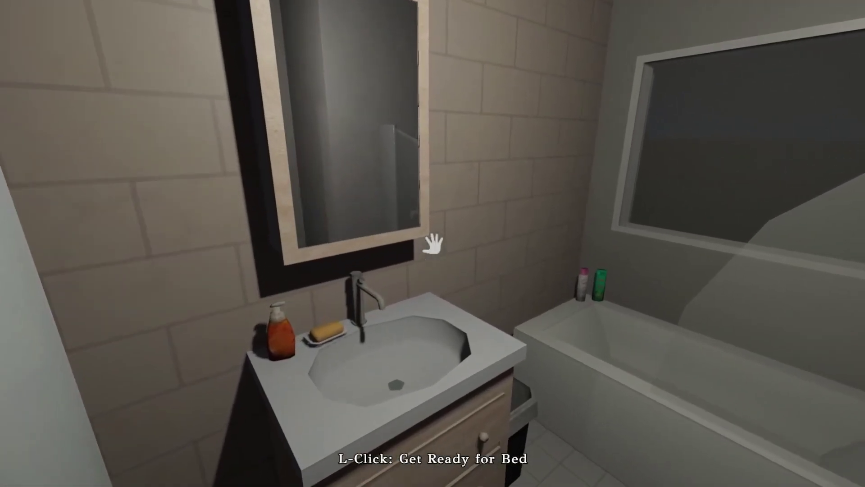
key(w)
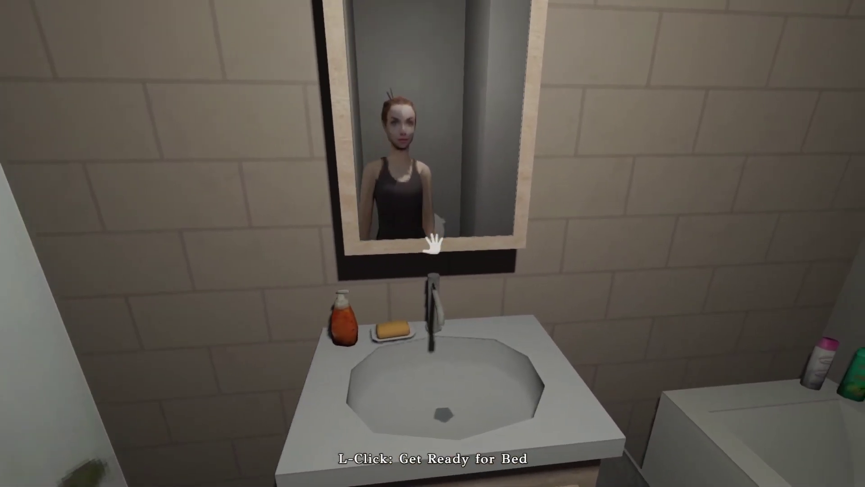
key(w)
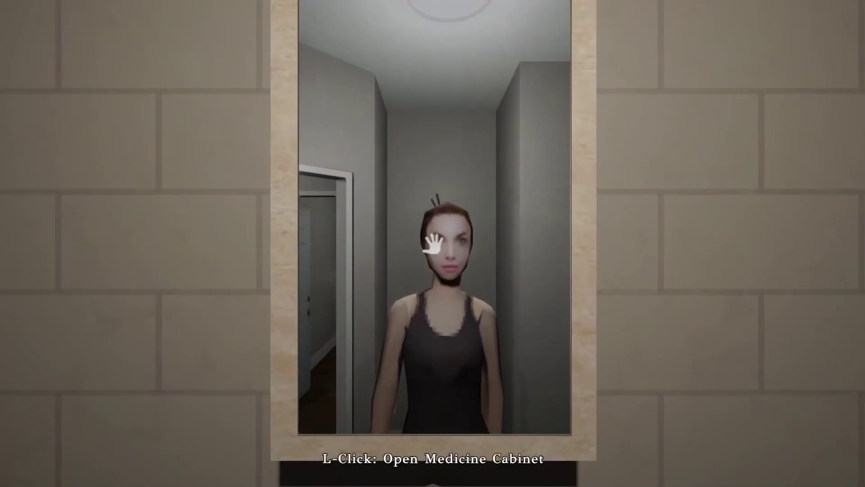
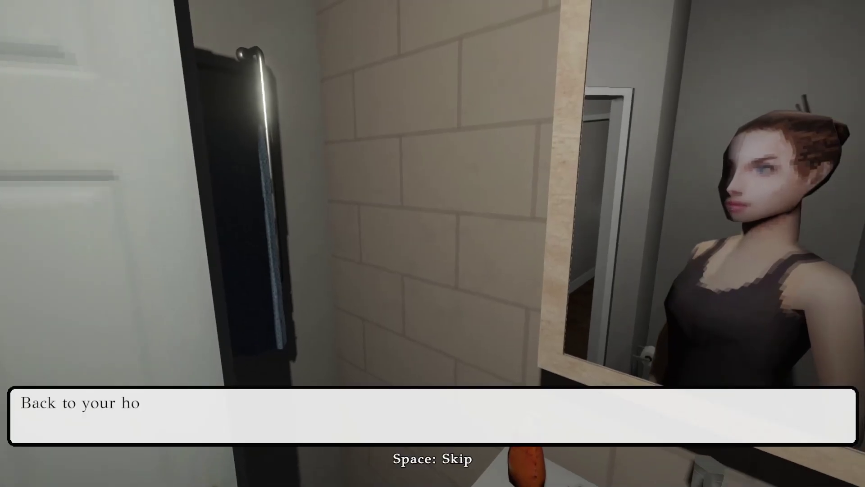
Dismiss Emily's line, check inside the medicine cabinet, and finish her dialogue to turn back into the bathroom.
key(space)
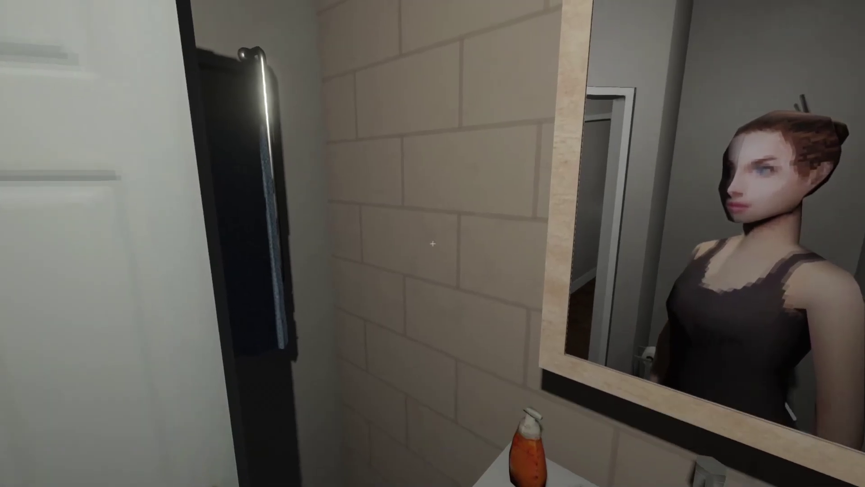
click(433, 244)
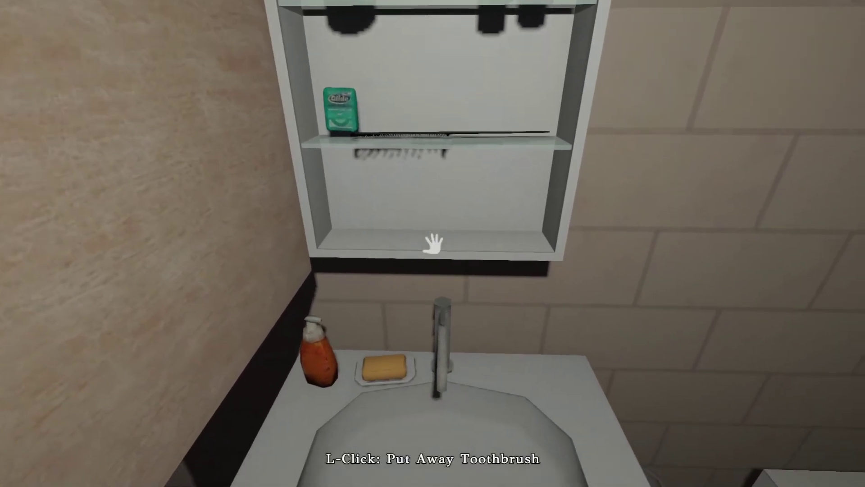
click(432, 243)
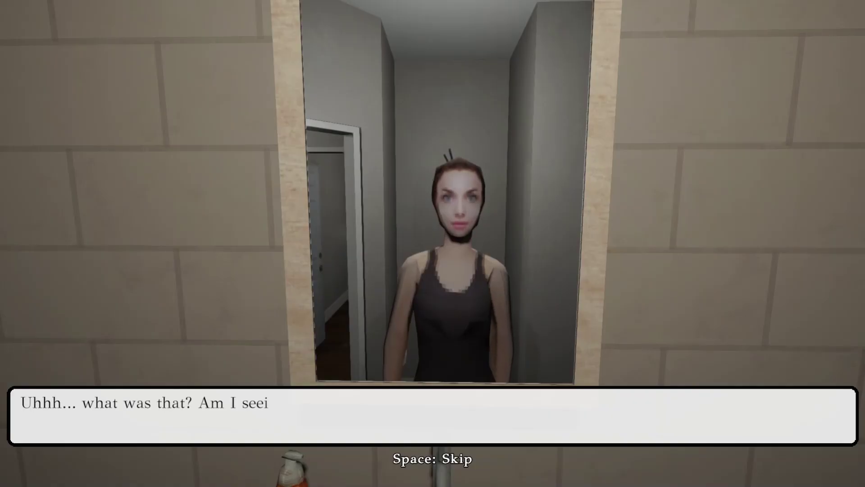
key(space)
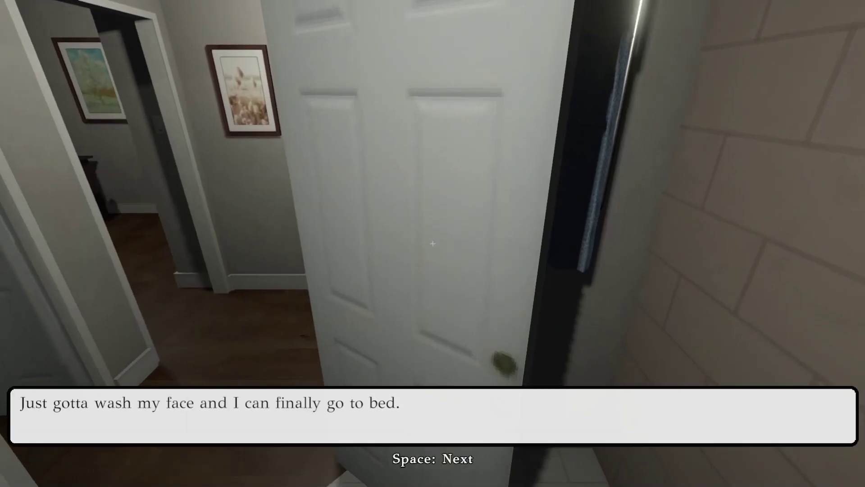
key(space)
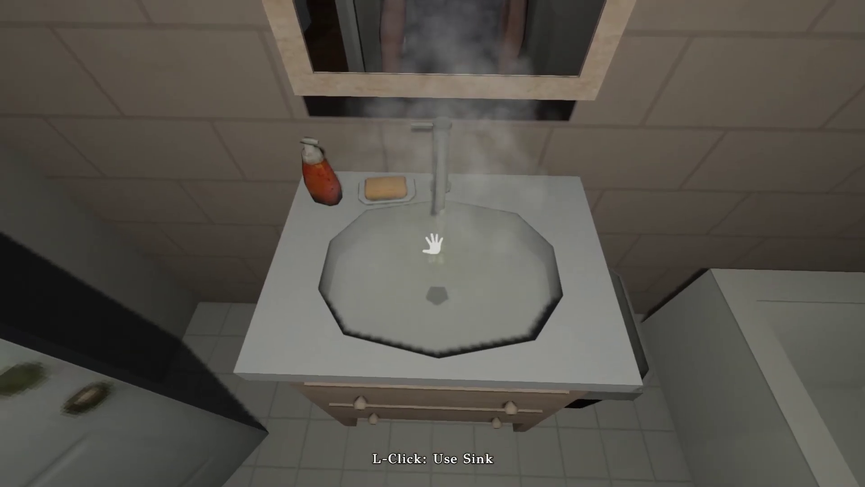
Turn off the running sink, advance the mirror dialogue, and stand up from the couch toward the hallway.
click(432, 245)
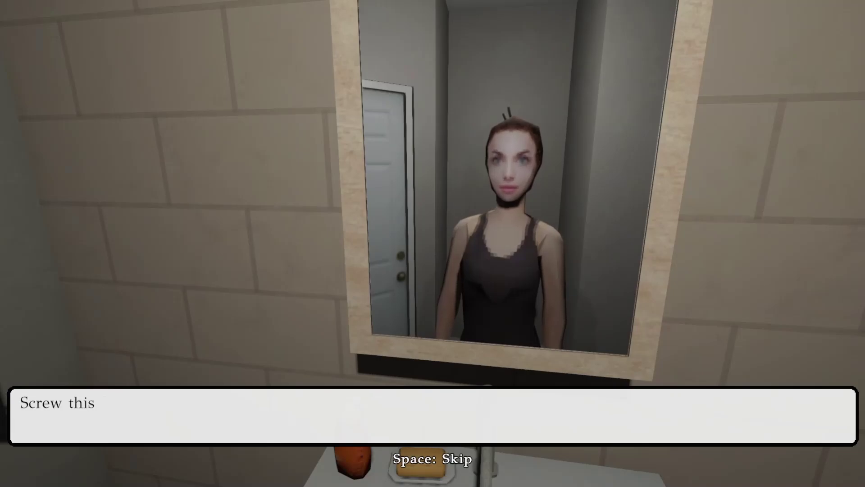
key(space)
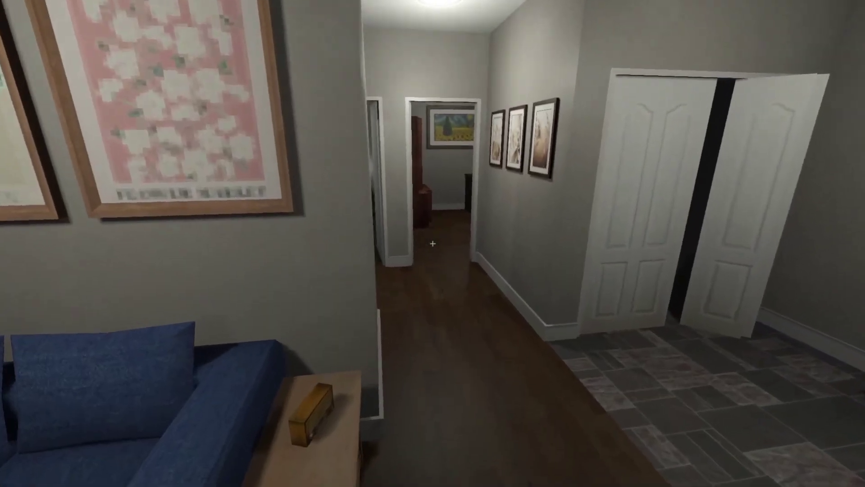
Walk down the hallway toward the bedrooms and the lit bathroom doorway.
key(w)
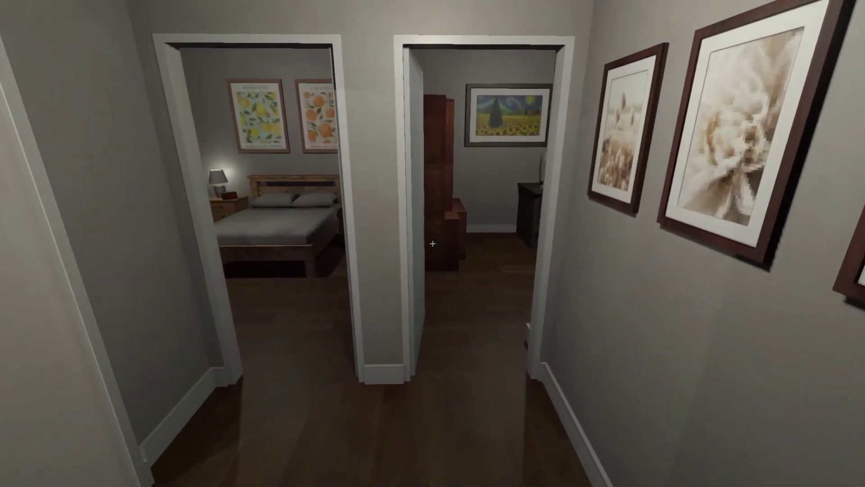
key(w)
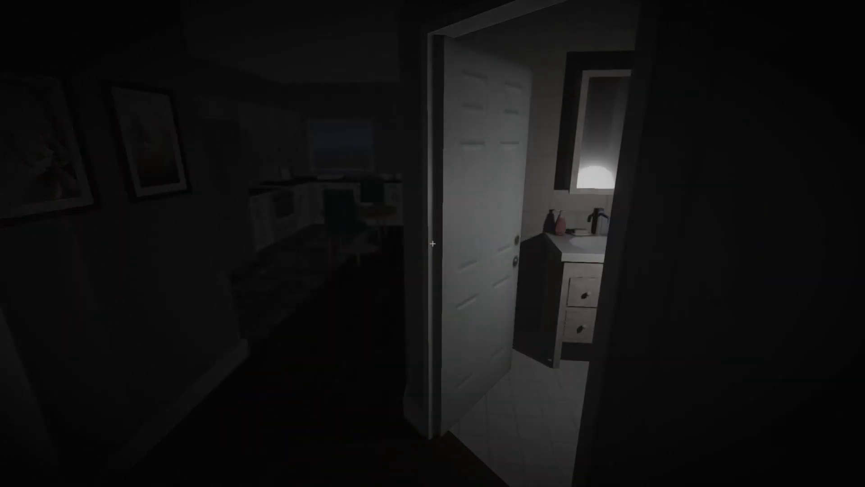
Back away, open the hallway and bathroom doors, and walk into the bathroom up to the sink.
key(s)
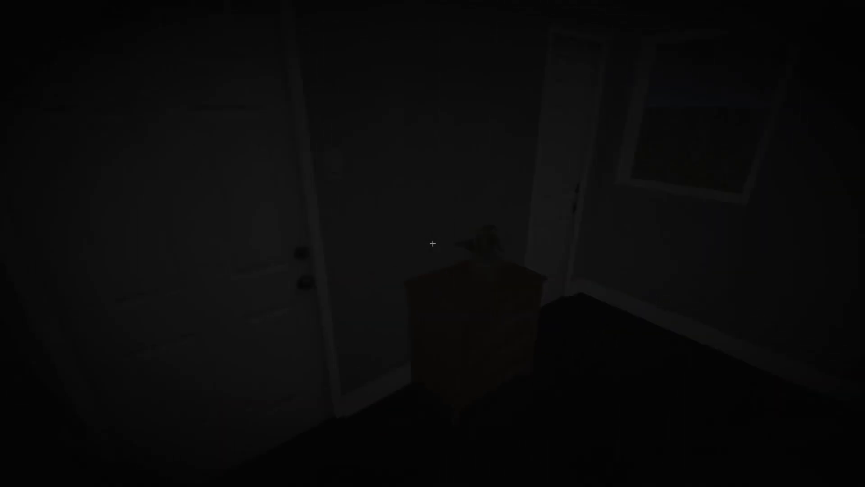
click(433, 243)
key(w)
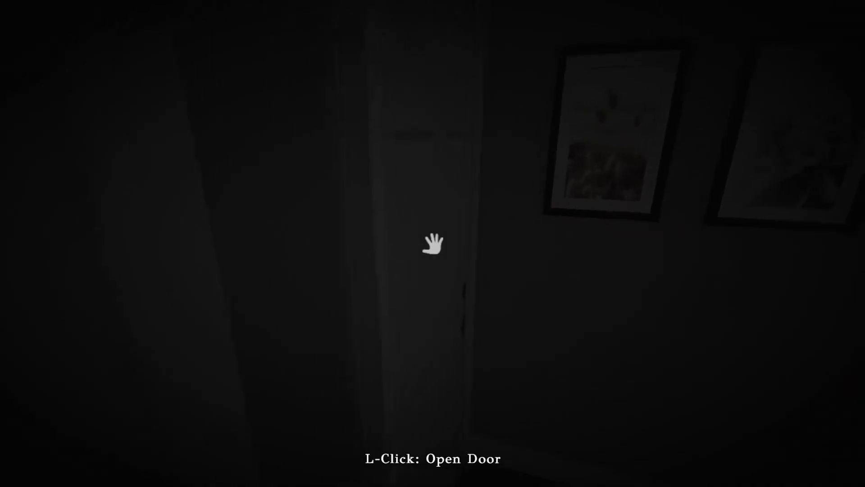
click(433, 243)
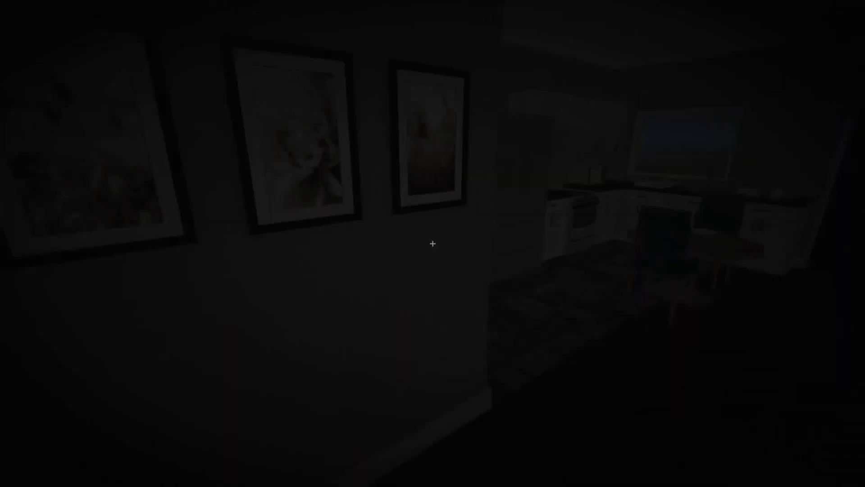
key(w)
key(w)
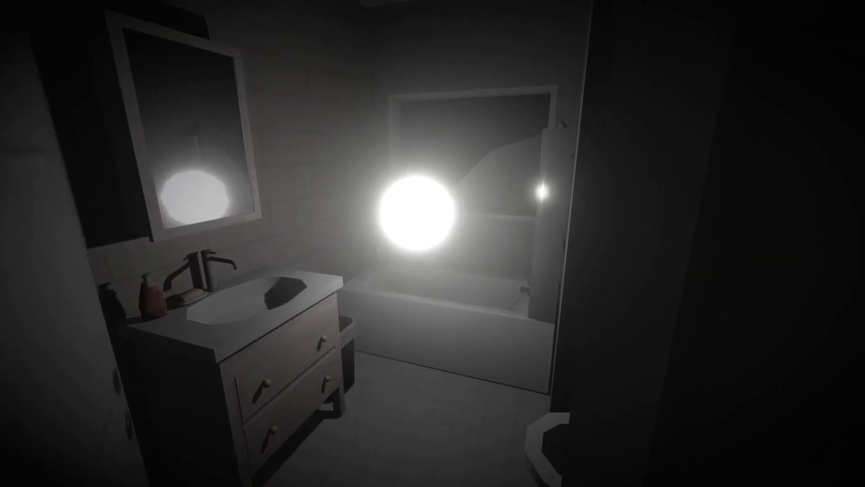
key(w)
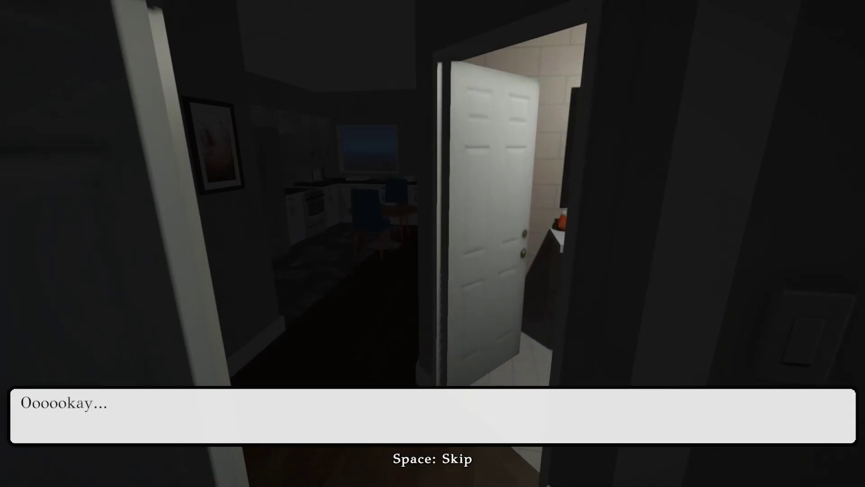
Finish the dialogue, walk into the bathroom to face the bow-tied man, and dismiss Emily's panicked scream line.
key(space)
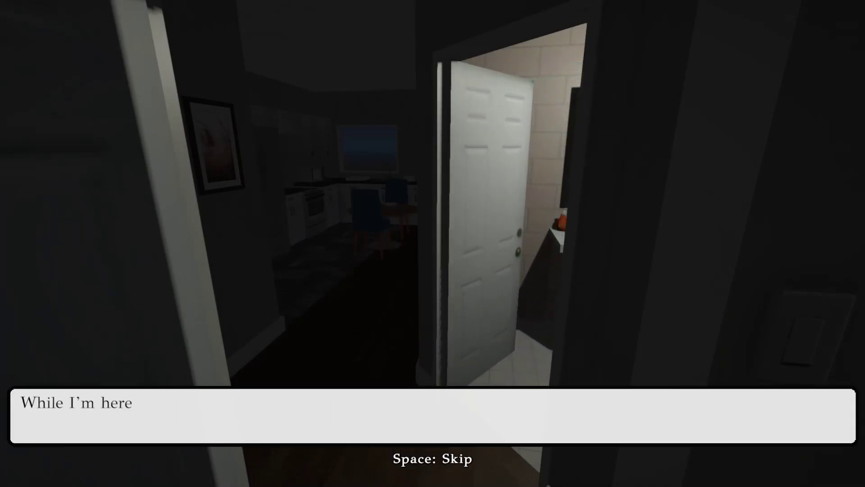
key(space)
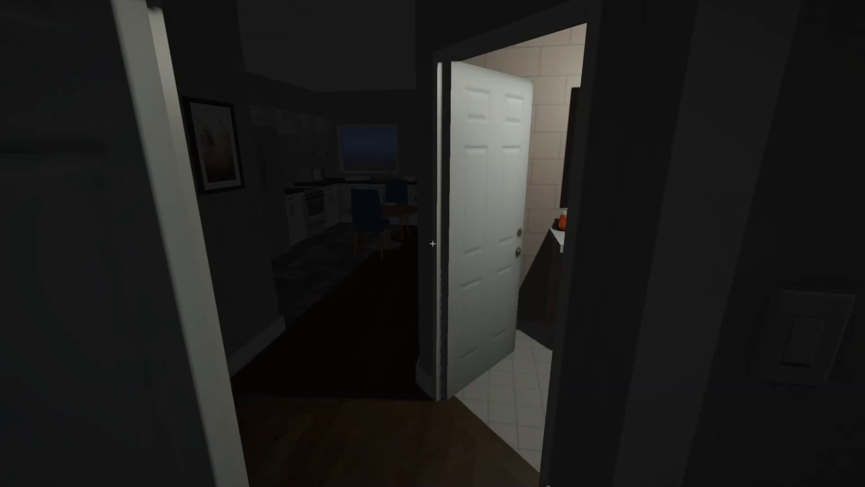
key(w)
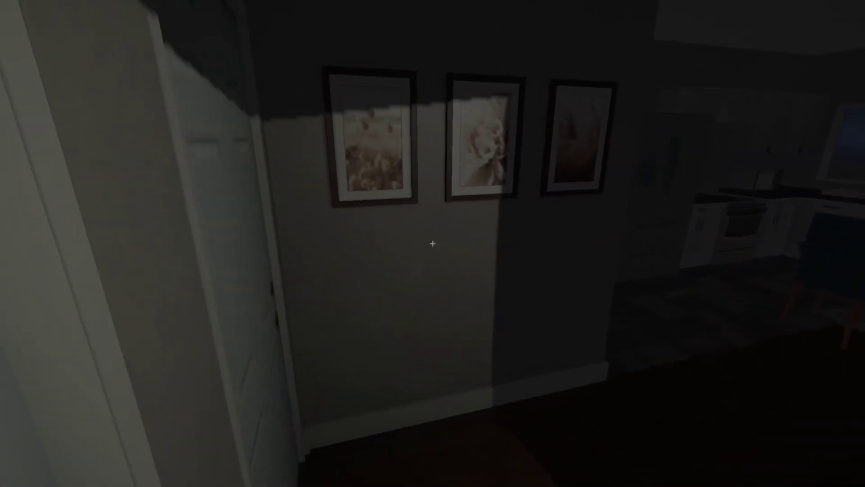
key(w)
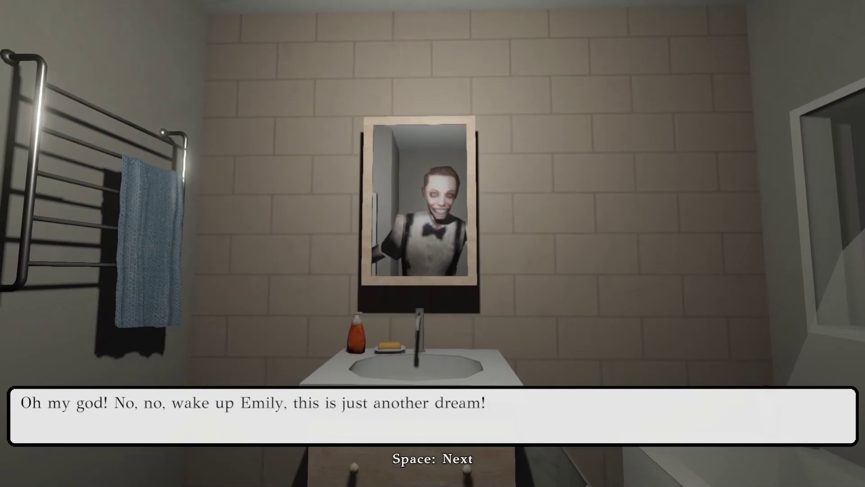
key(space)
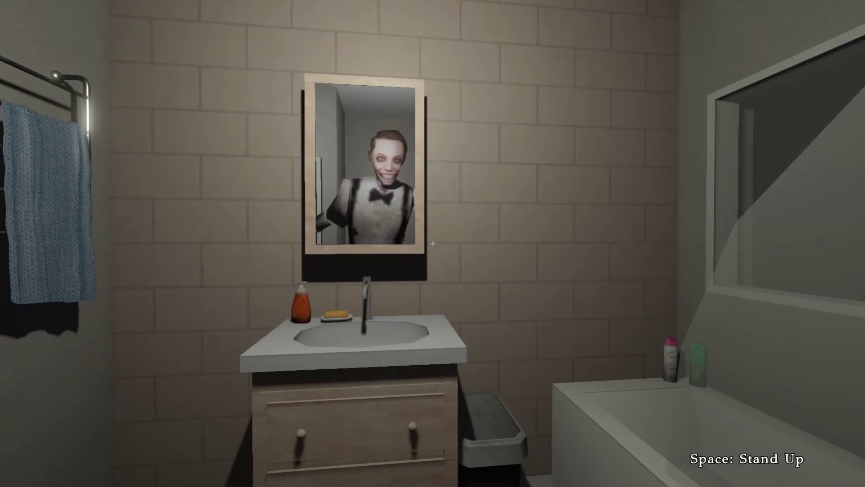
Stand up from the sink and back away from the wall to reveal the bow-tied man in the living room.
key(space)
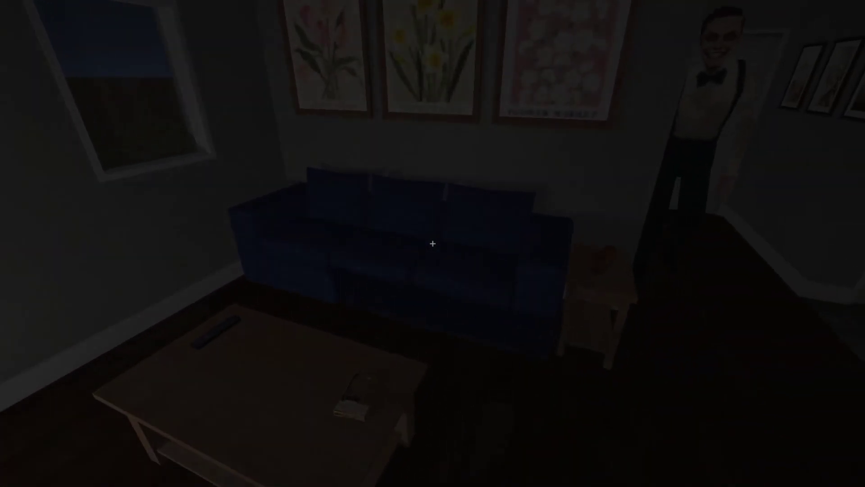
key(s)
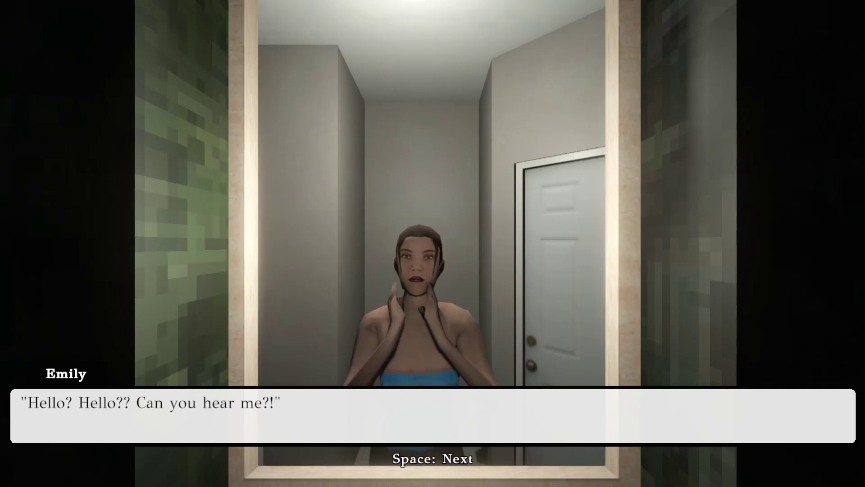
Advance through Emily's pleas to be let out of the mirror until the dialogue closes.
key(space)
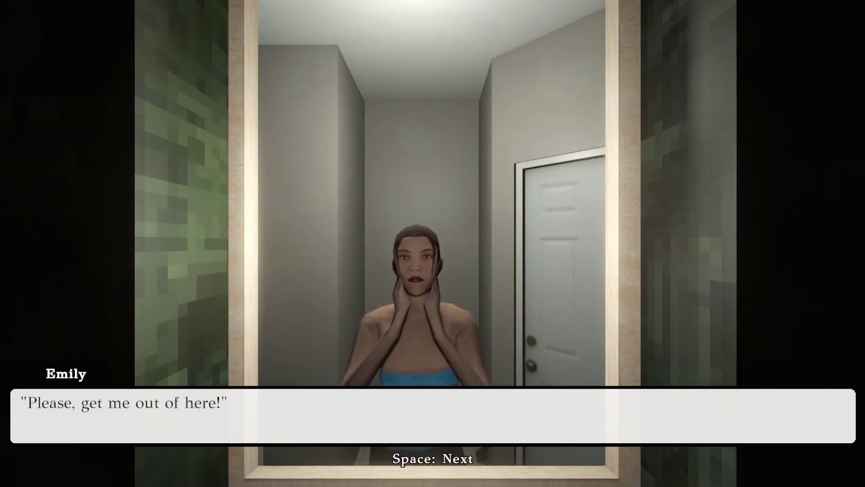
key(space)
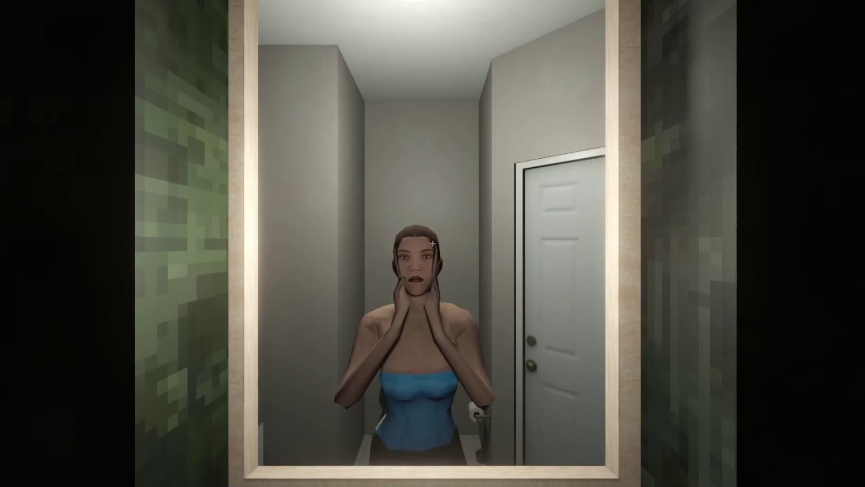